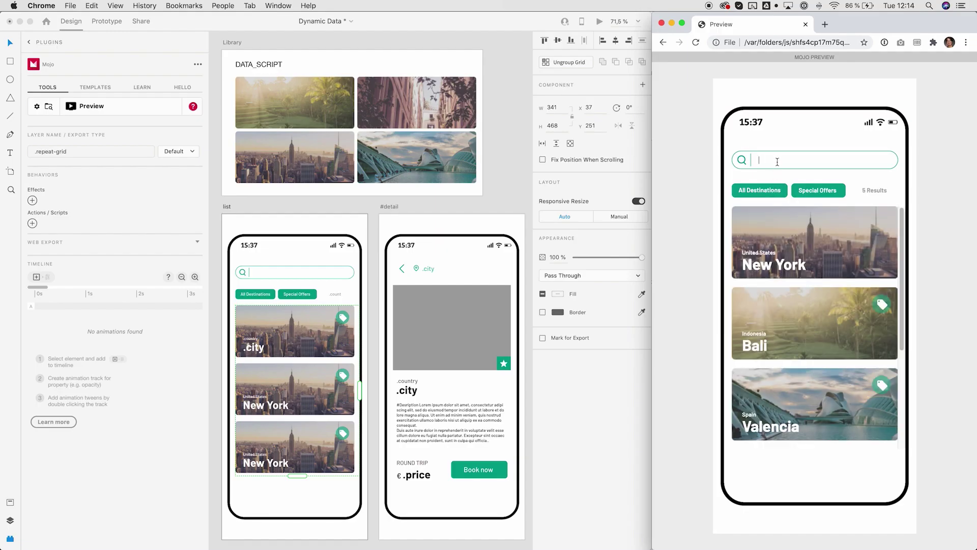
Search the Chrome destination preview for 'spain' to leave only Valencia and Barcelona
type("spain")
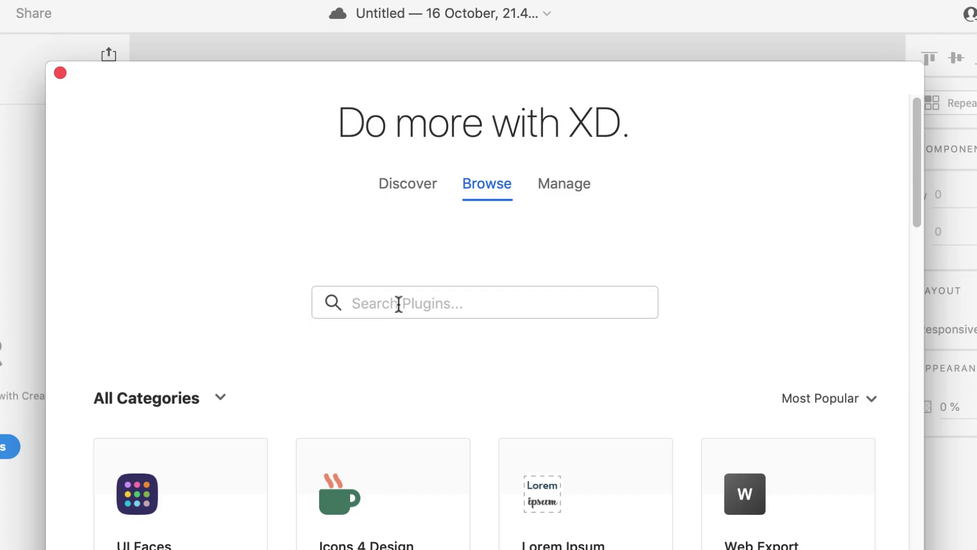
Search the plugin catalogue for the Hero plugin
left_click(397, 301)
type("hero")
key("ctrl+a")
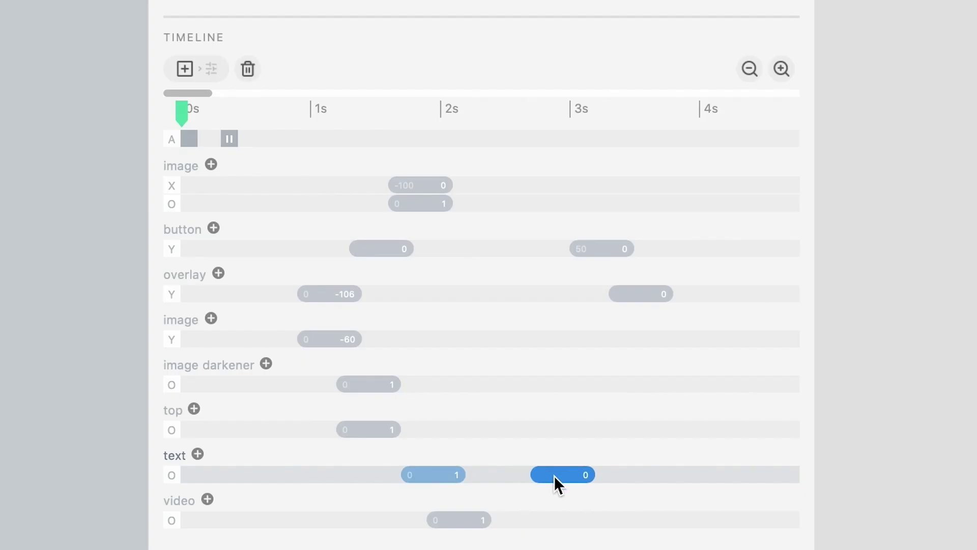
Delay the text fade-out, add pauses at 2s and 3s, and filter the preview to 'spain'
left_click_drag(555, 478, 587, 481)
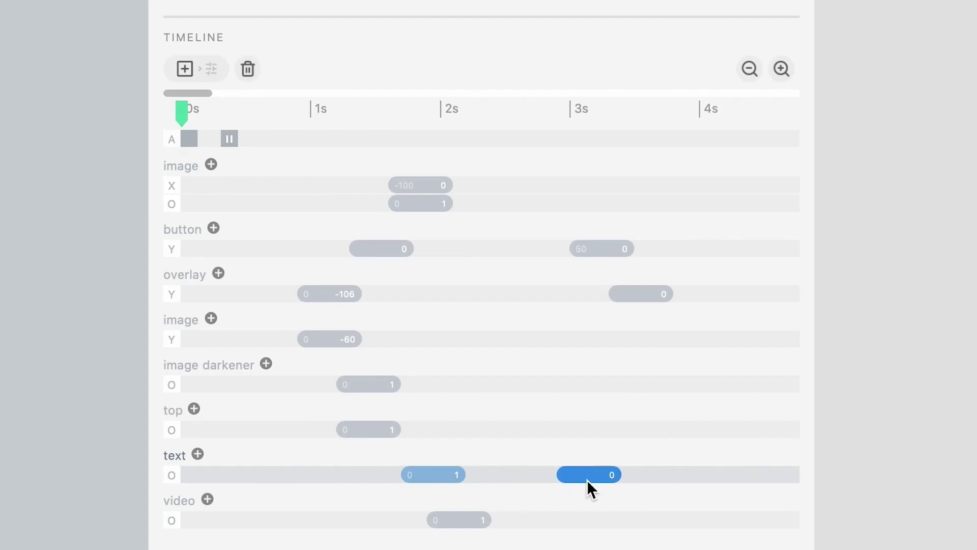
left_click(435, 138)
left_click(572, 142)
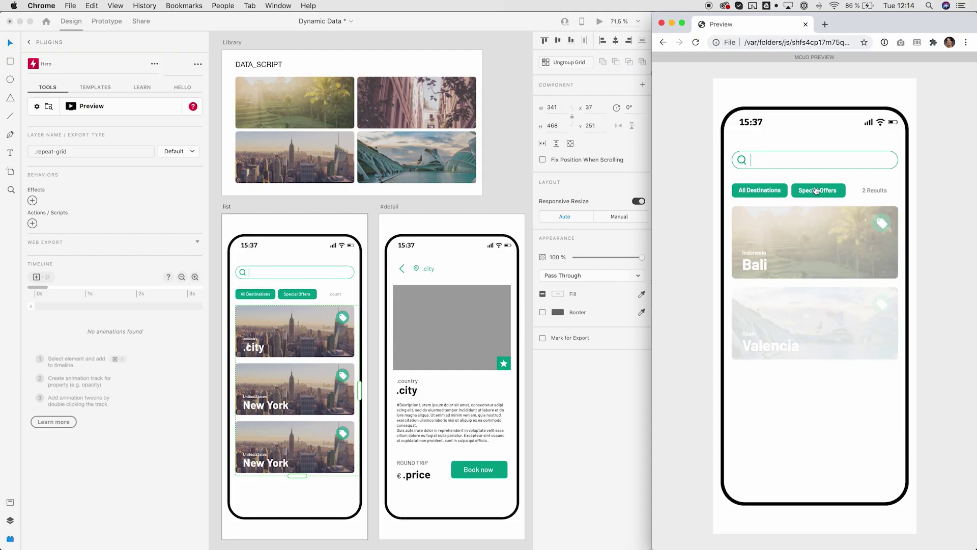
left_click(771, 191)
type("spain")
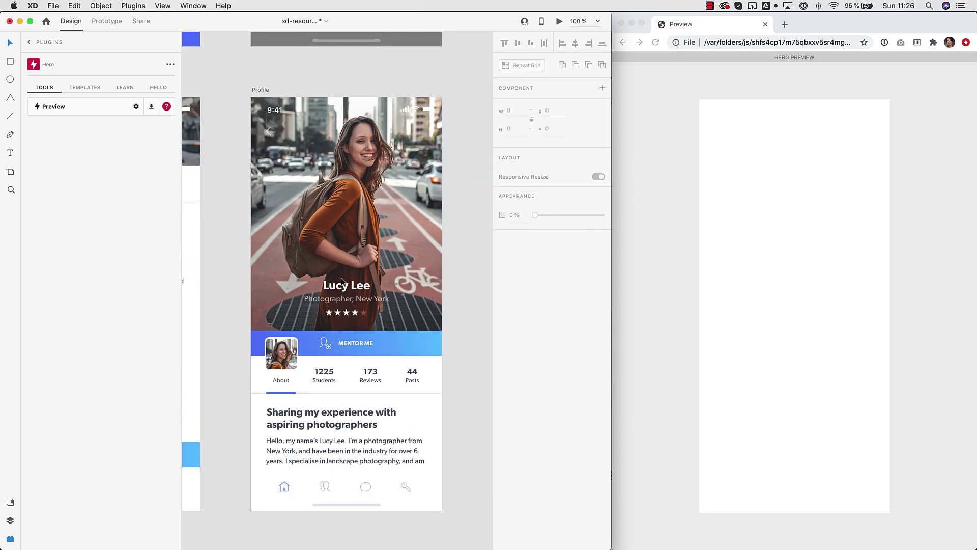
Apply the Magnet effect to the profile avatar
left_click(283, 358)
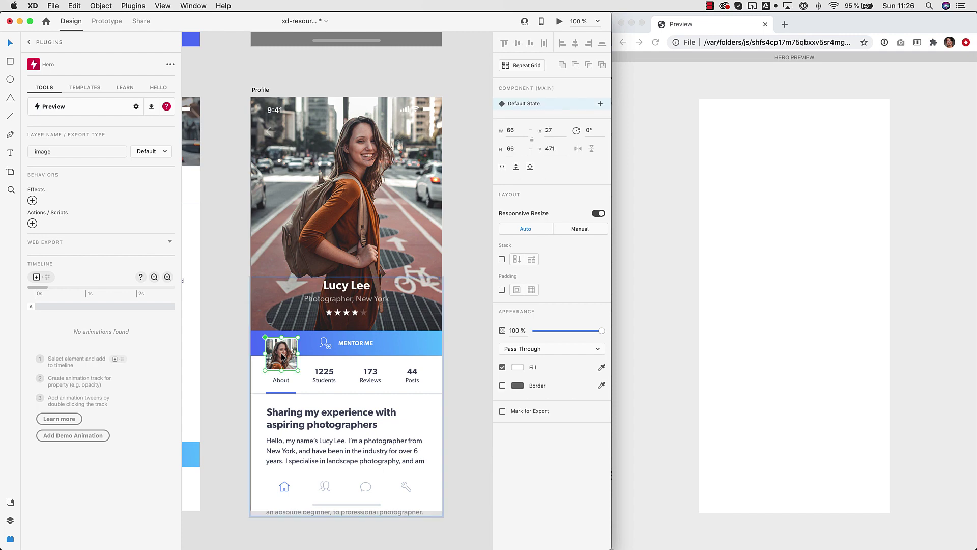
left_click(32, 200)
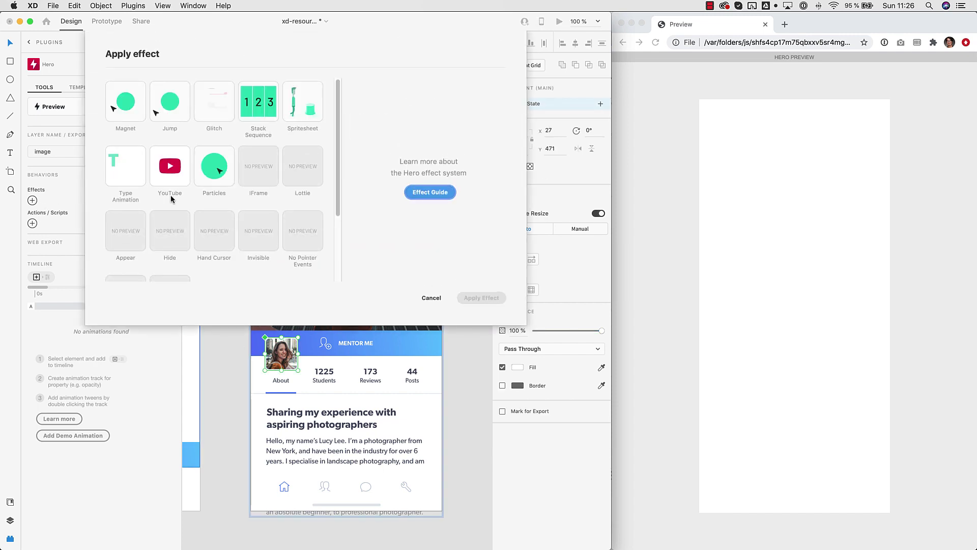
left_click(126, 102)
left_click(482, 298)
Apply the Glitch effect to the header photo and preview the screen in Chrome
left_click(373, 220)
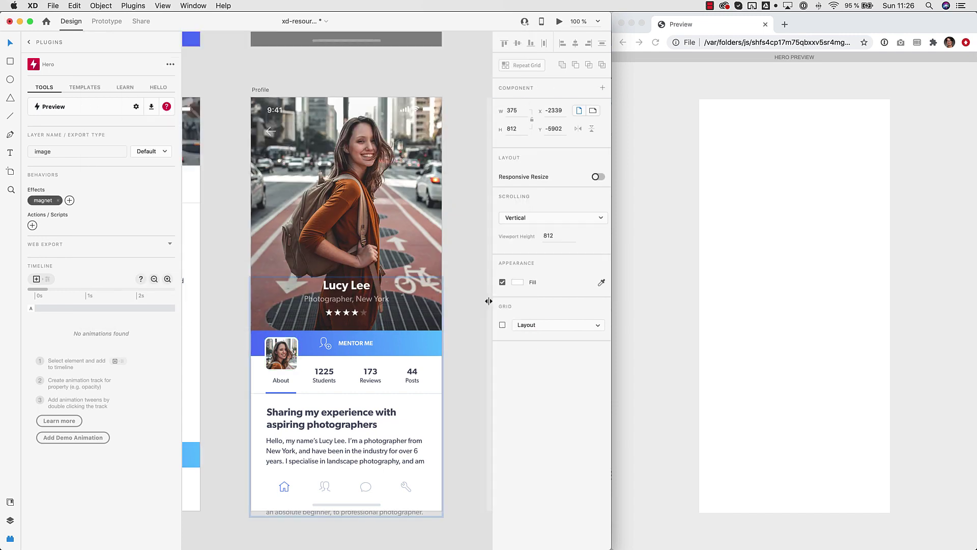
left_click(32, 200)
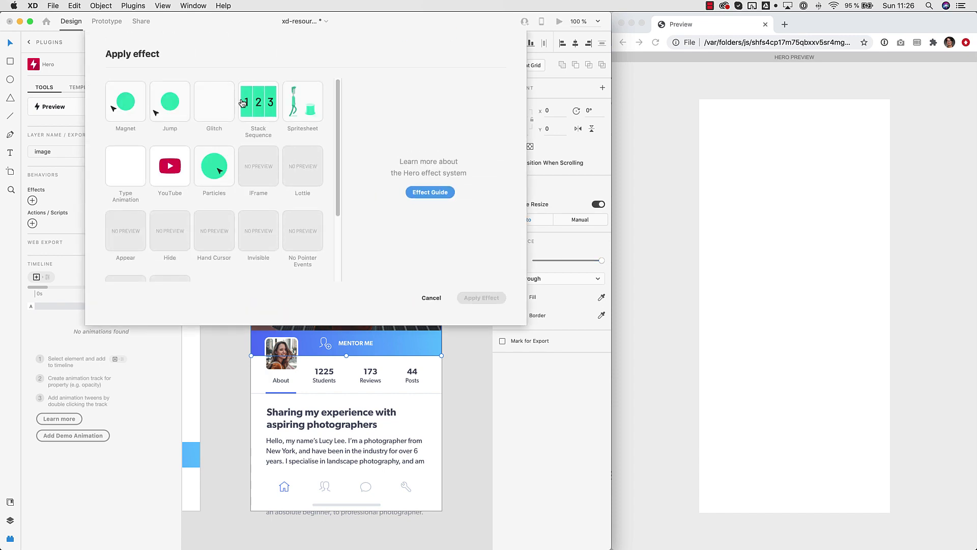
left_click(214, 98)
left_click(480, 297)
left_click(61, 111)
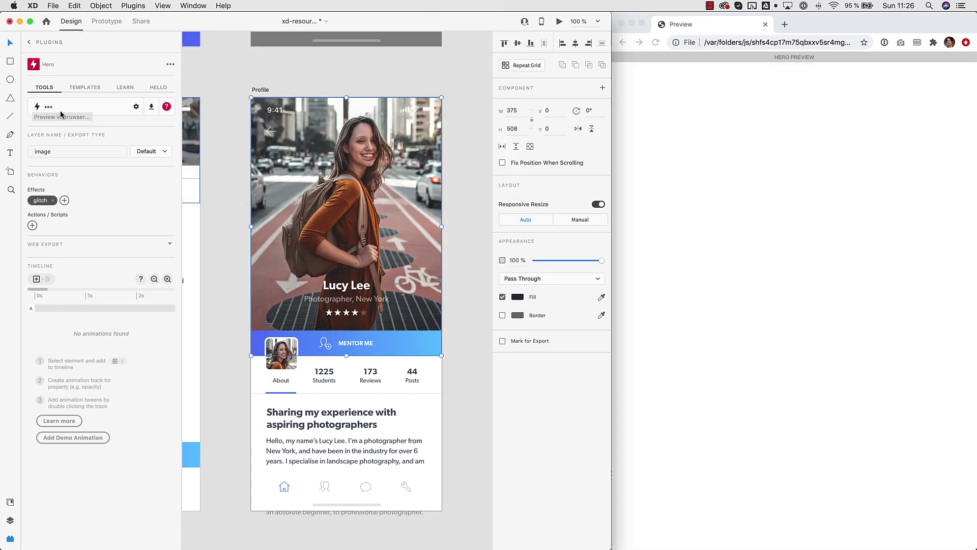
left_click(733, 359)
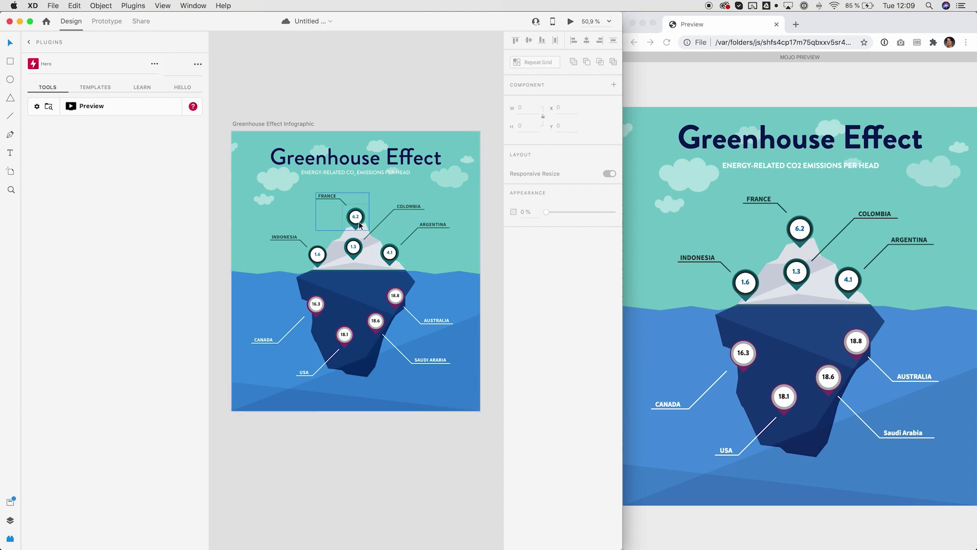
Add X position and Opacity tracks to the France label
left_click(359, 225)
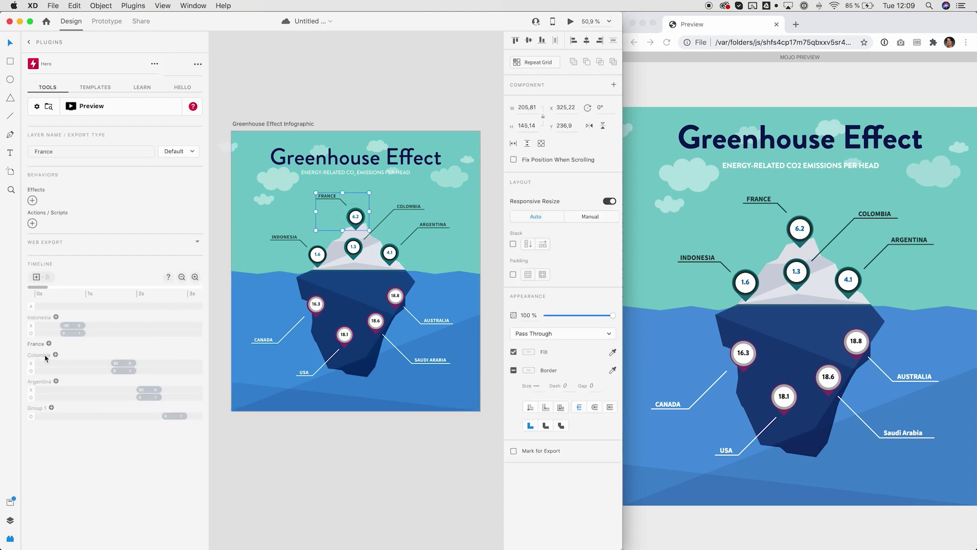
left_click(49, 343)
left_click(47, 296)
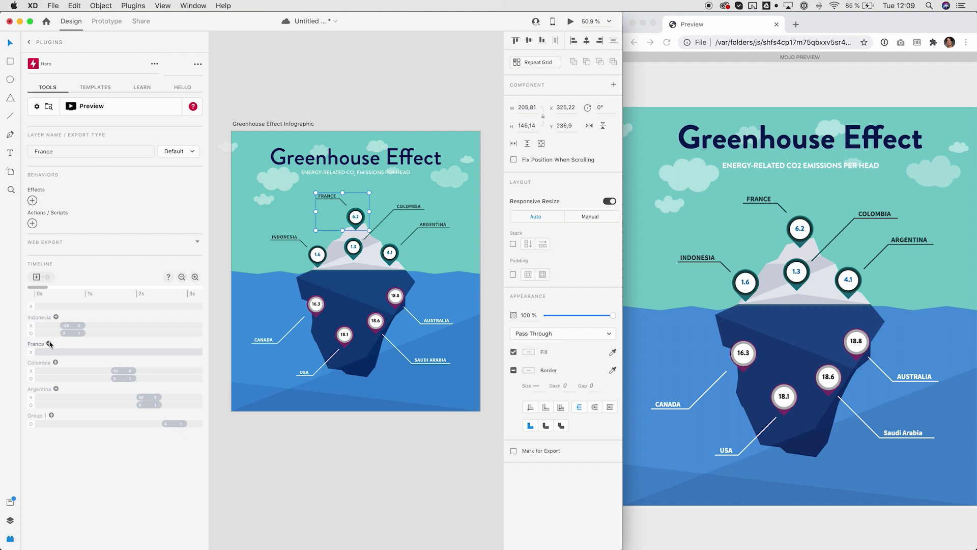
left_click(49, 344)
left_click(80, 302)
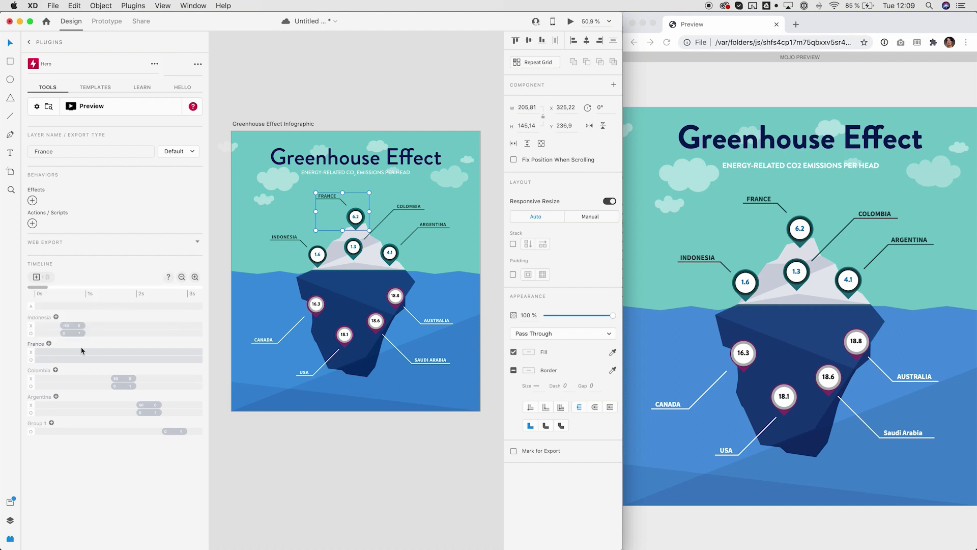
Tween France's X from -50 to 0 with Back Out easing
left_click(86, 355)
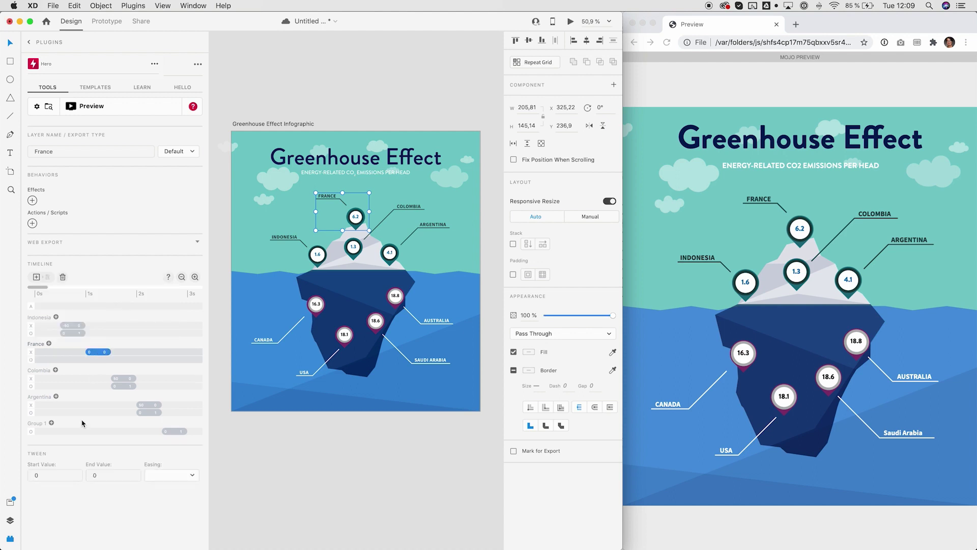
left_click(50, 475)
key("Tab")
left_click(171, 475)
left_click(162, 490)
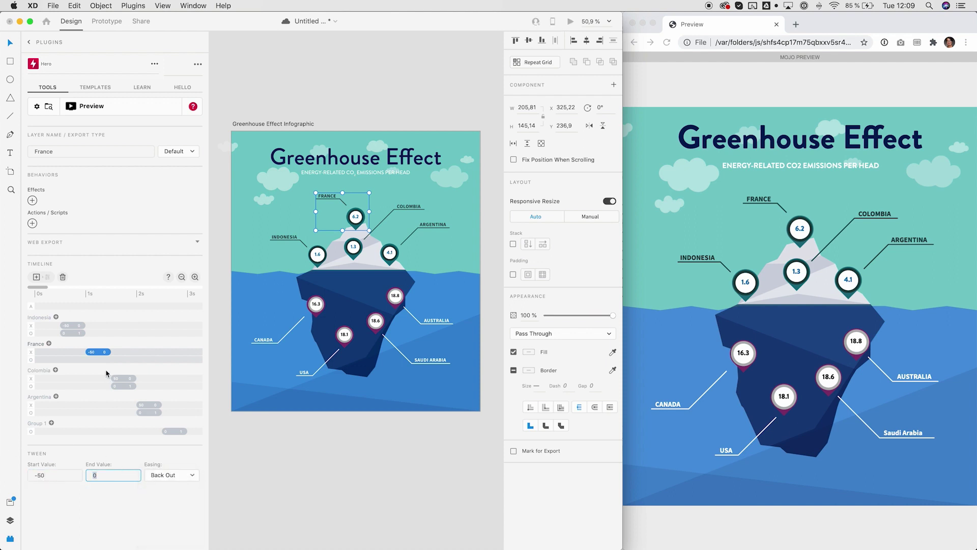
Tween France's opacity from 0 to 1 and preview the animation
left_click(88, 360)
left_click(103, 475)
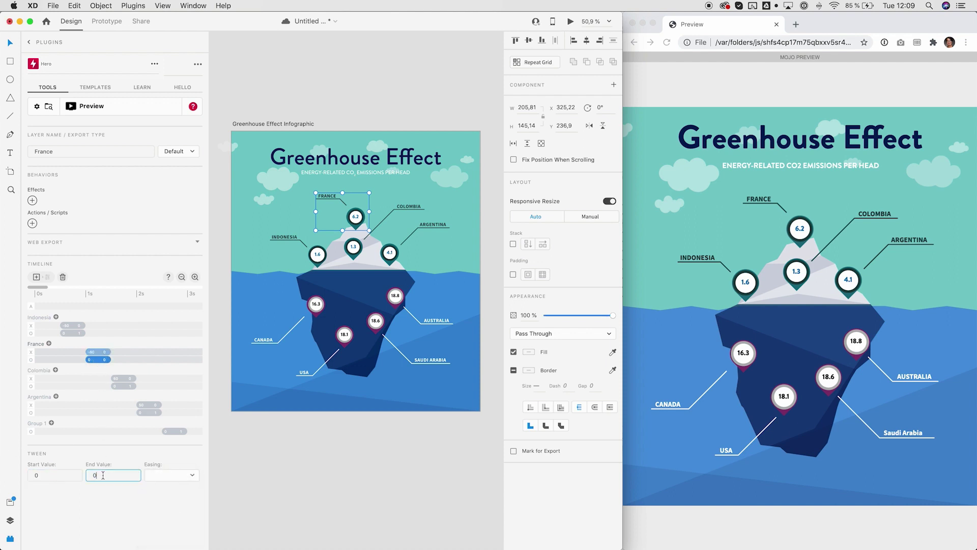
key("Tab")
left_click(101, 116)
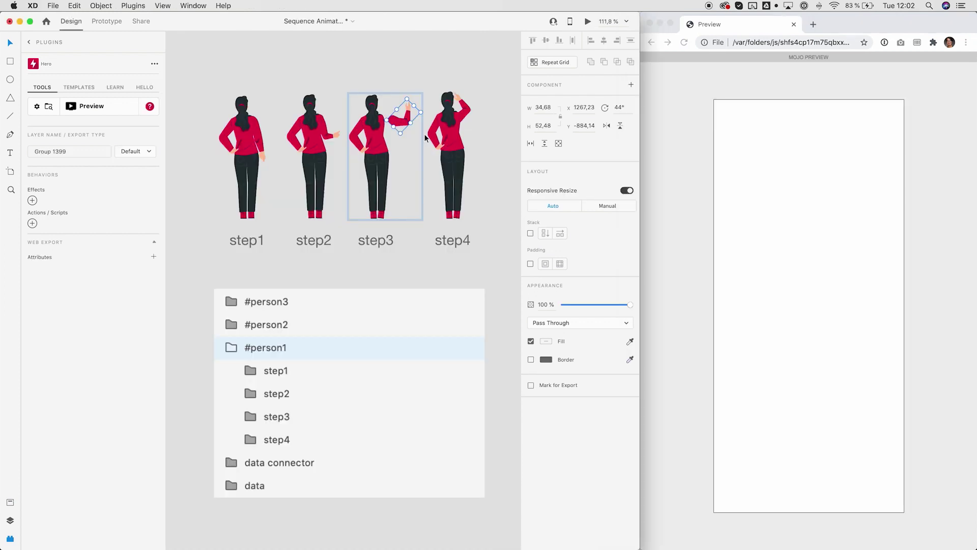
Nudge the step3 figure's raised arm left, then select the woman figure on the Mentors screen
left_click_drag(403, 122, 389, 121)
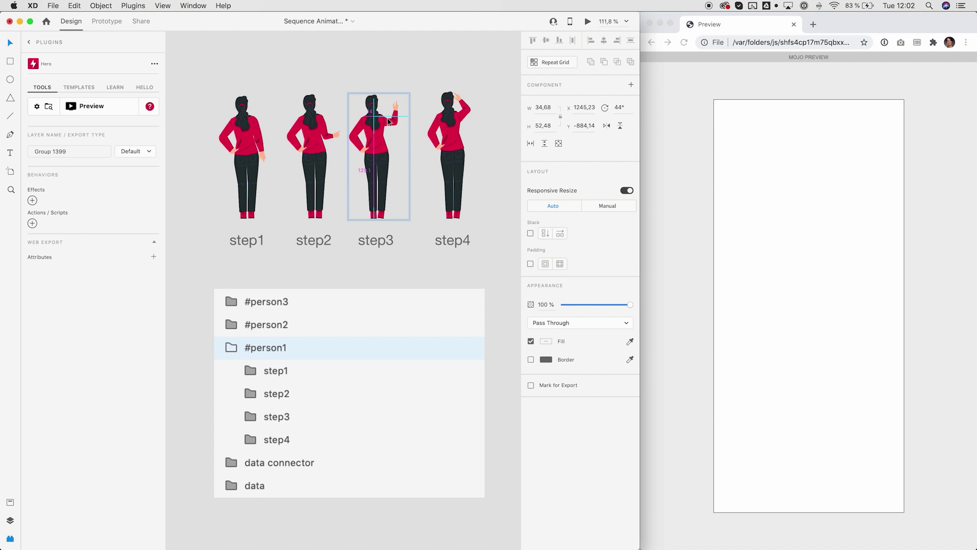
left_click(492, 138)
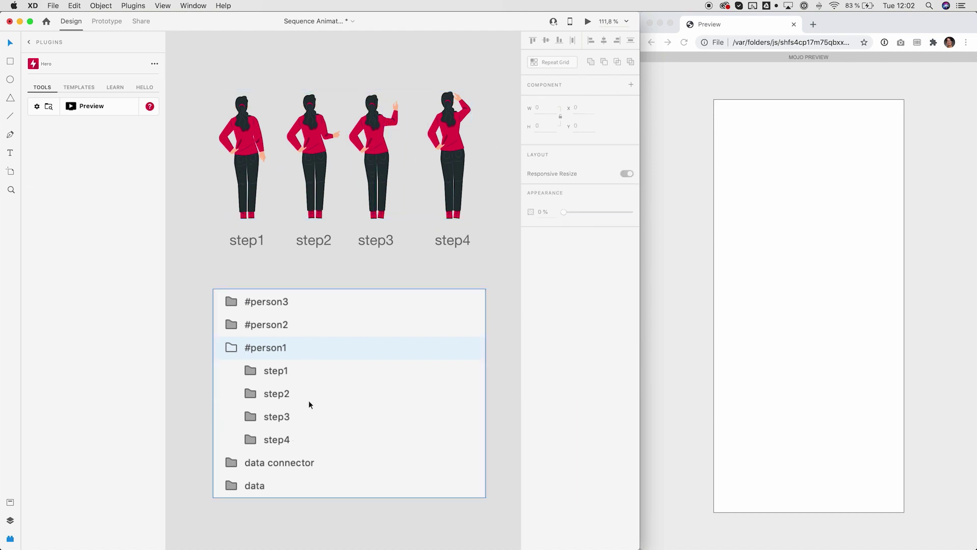
scroll(244, 439, "down", 12)
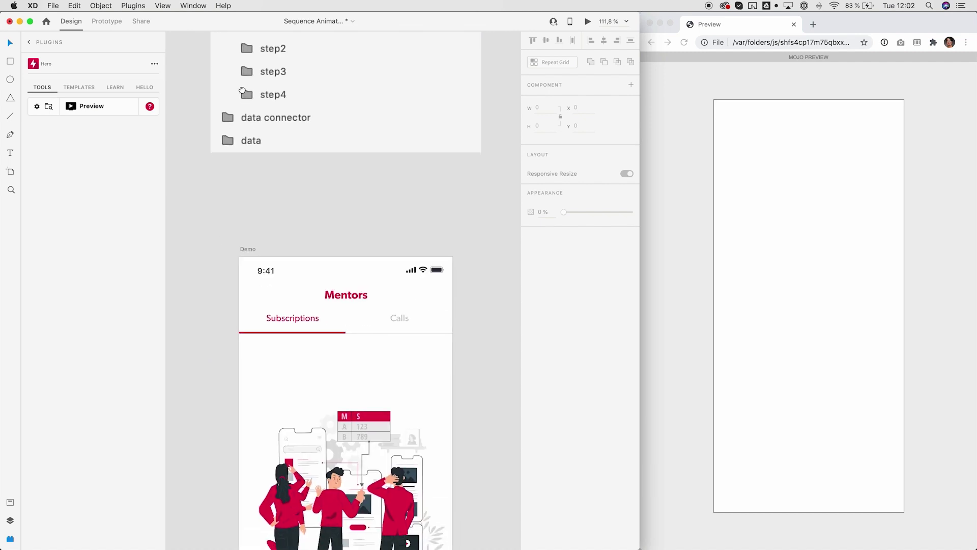
left_click(268, 289)
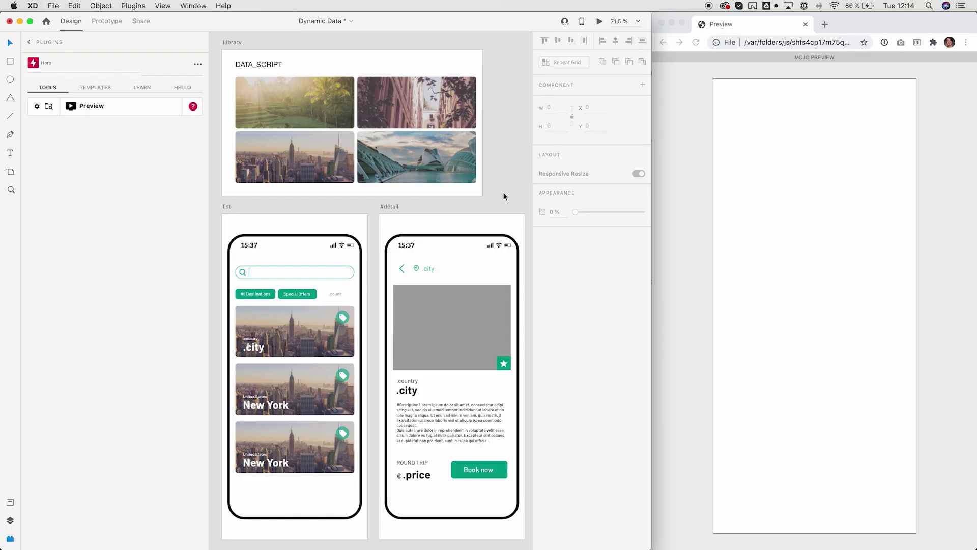
Review and apply DATA_SCRIPT's destinations load script, then select the destination repeat grid
left_click(261, 63)
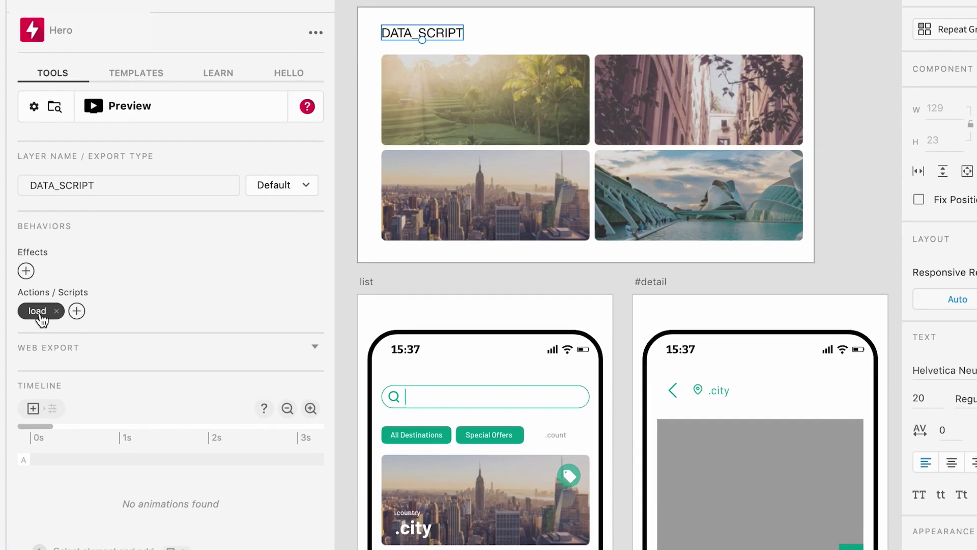
left_click(39, 220)
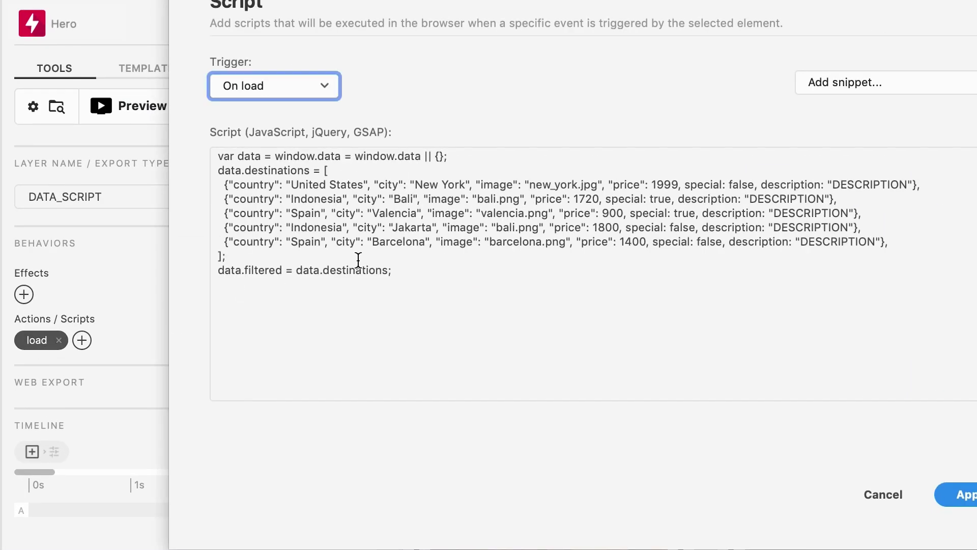
left_click_drag(306, 261, 180, 171)
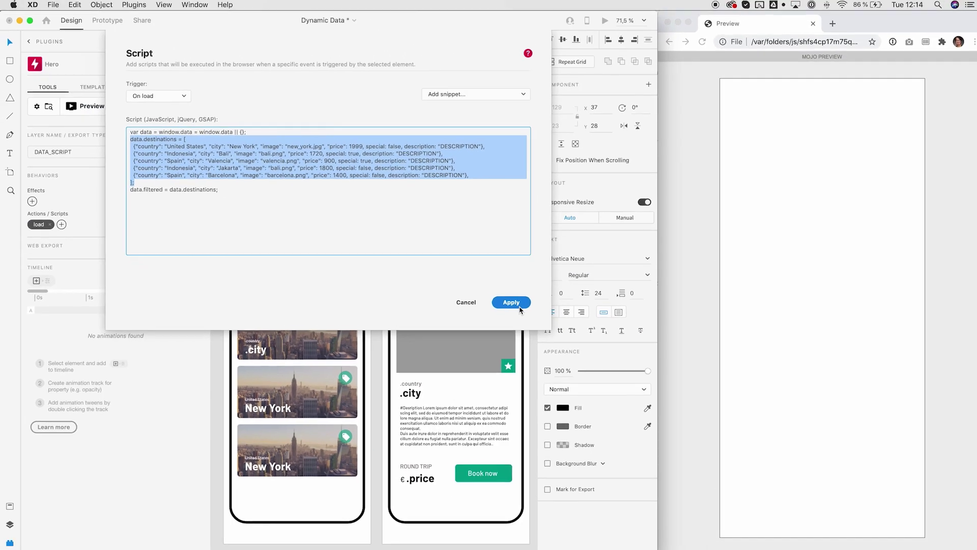
left_click(963, 494)
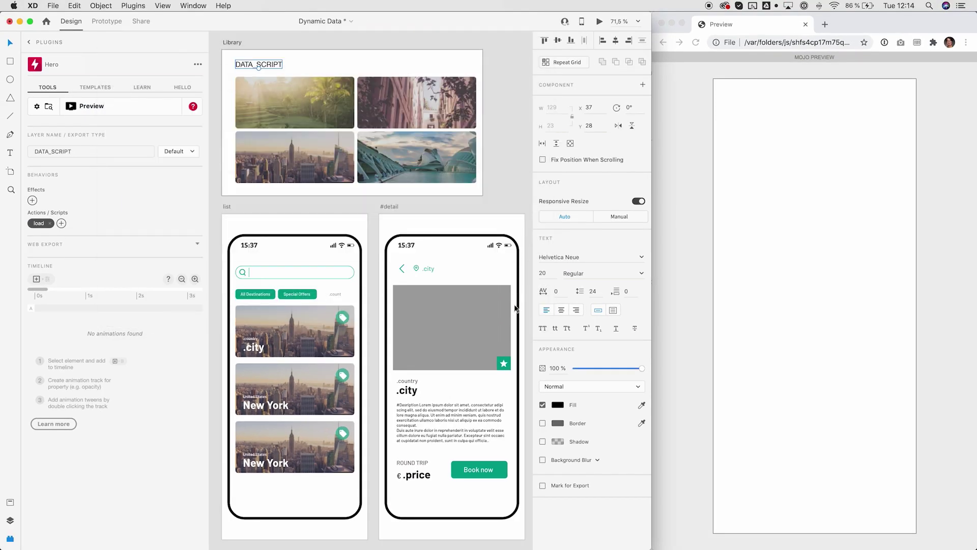
left_click(285, 341)
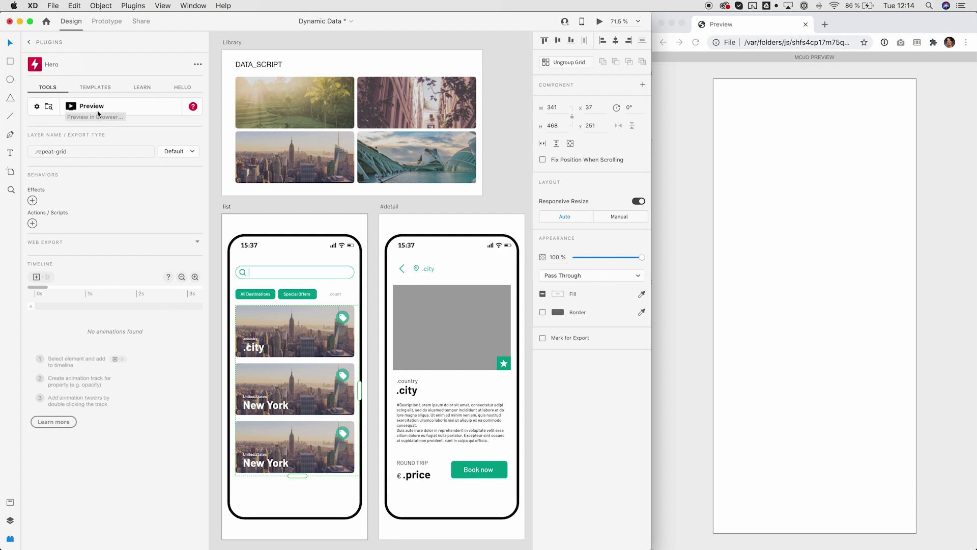
Preview in Chrome, filter Special Offers by 'spain', and open then leave Valencia's details
left_click(98, 113)
left_click(673, 267)
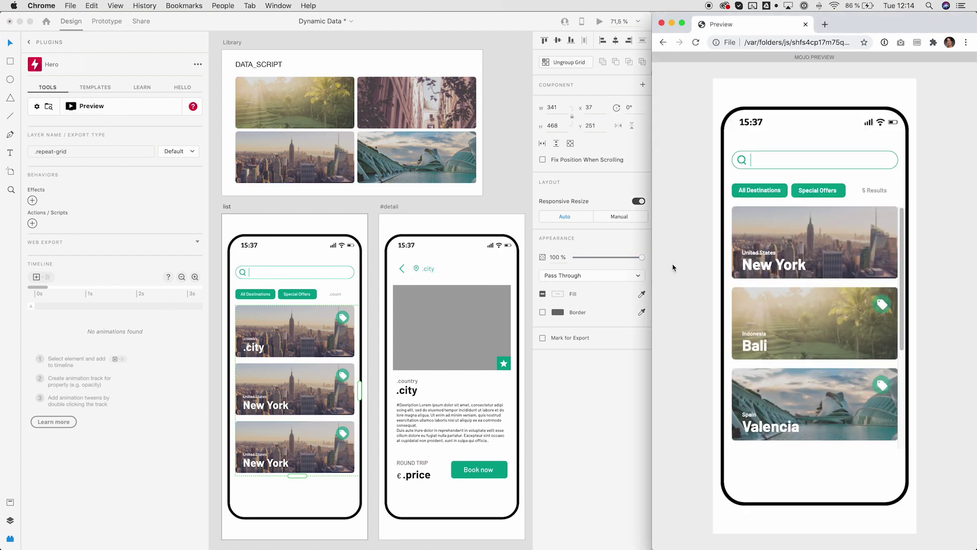
left_click(822, 191)
left_click(774, 162)
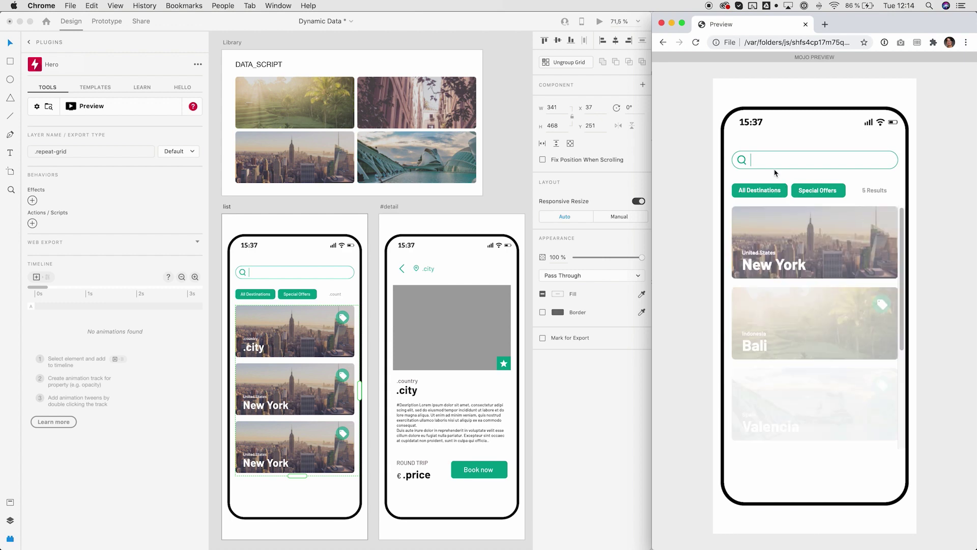
type("spain")
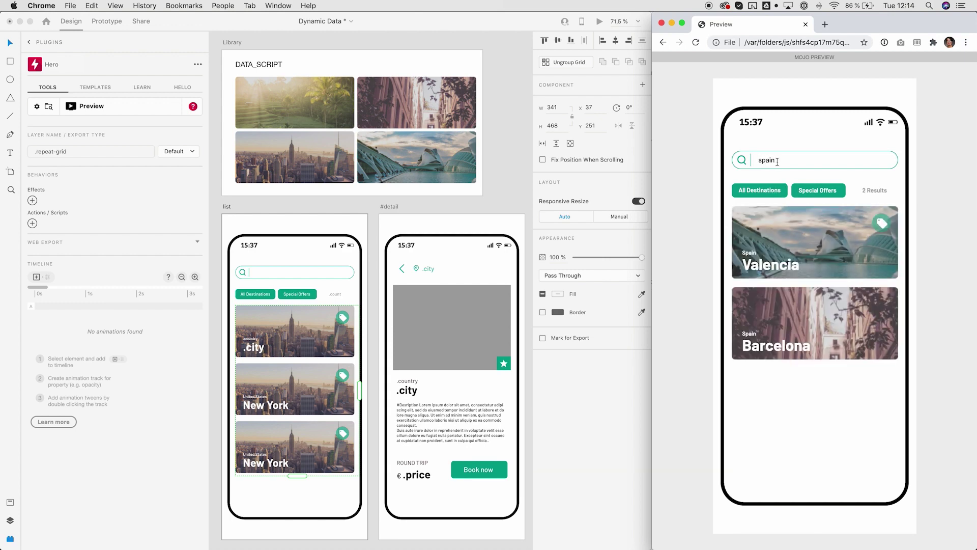
left_click(783, 236)
left_click(745, 157)
View Barcelona's details, then preview the Primitive Game and hit the monster twice to score 2
left_click(784, 308)
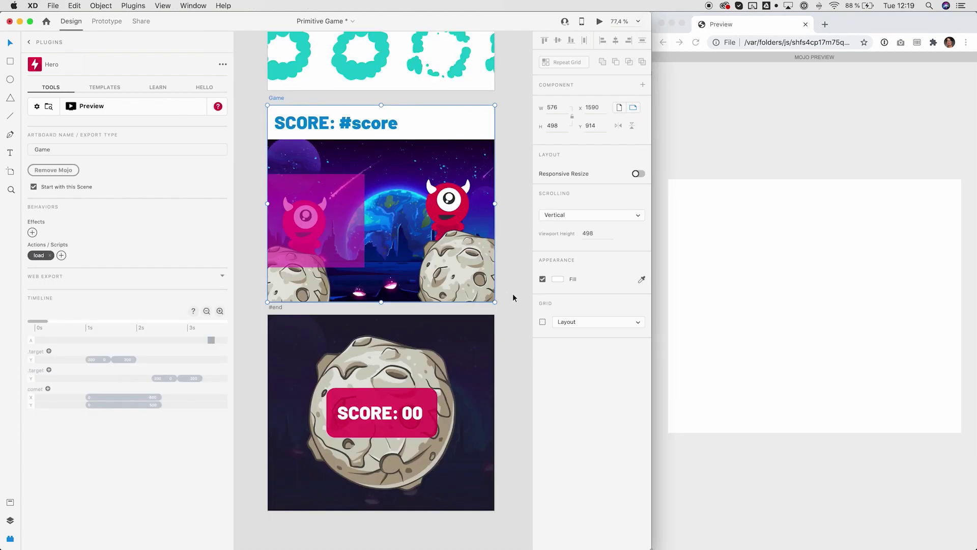
left_click(512, 298)
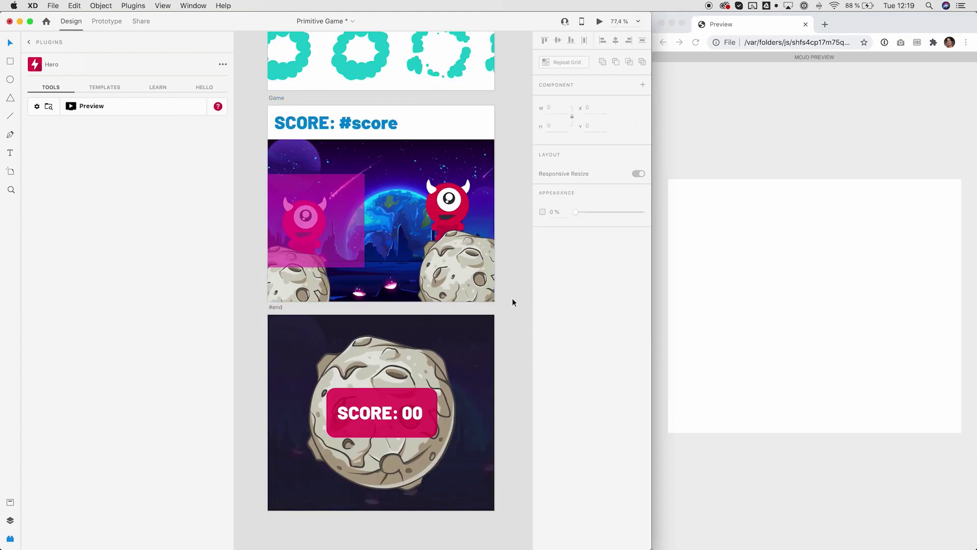
left_click(79, 108)
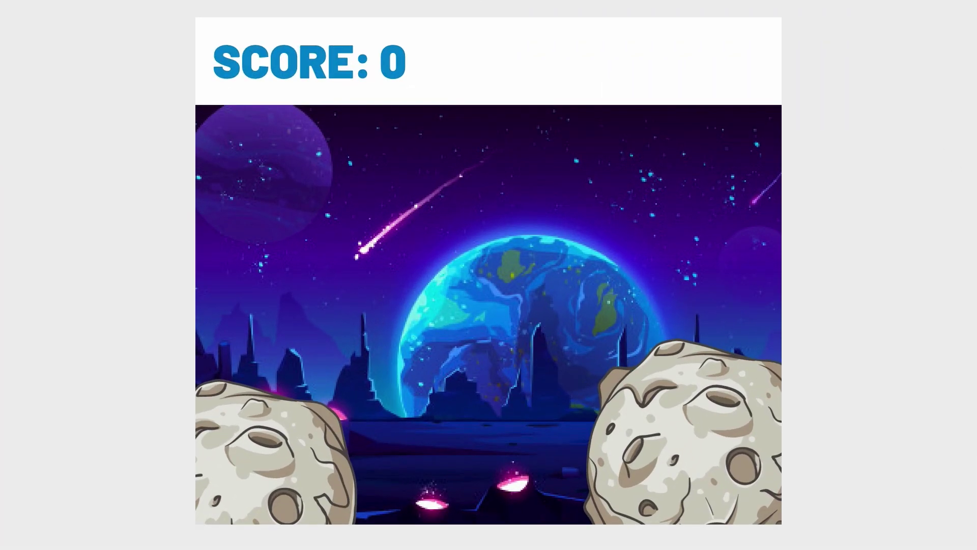
left_click(655, 325)
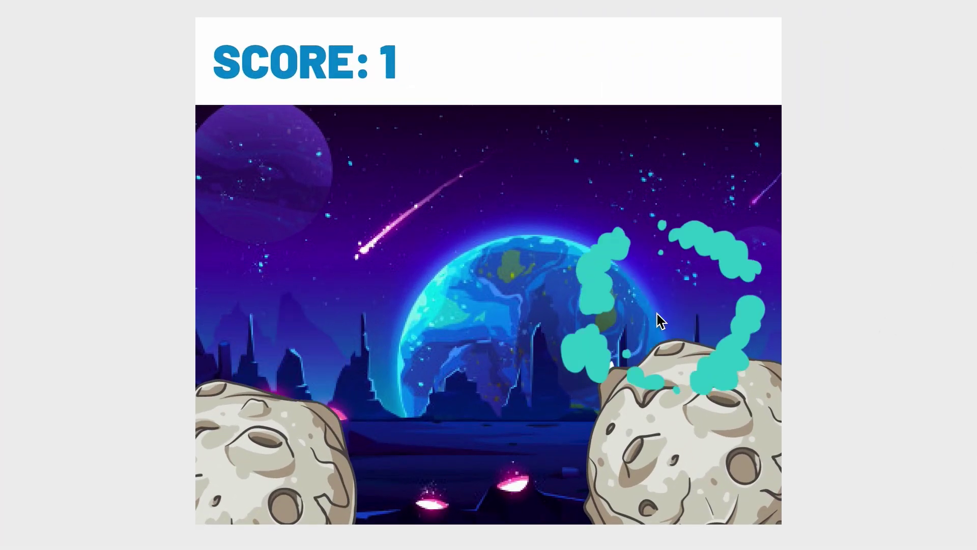
left_click(307, 340)
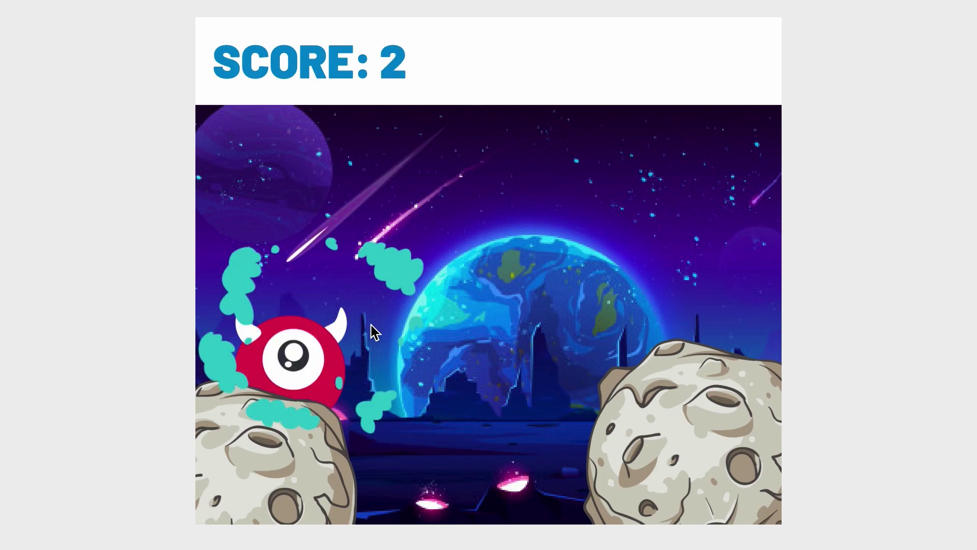